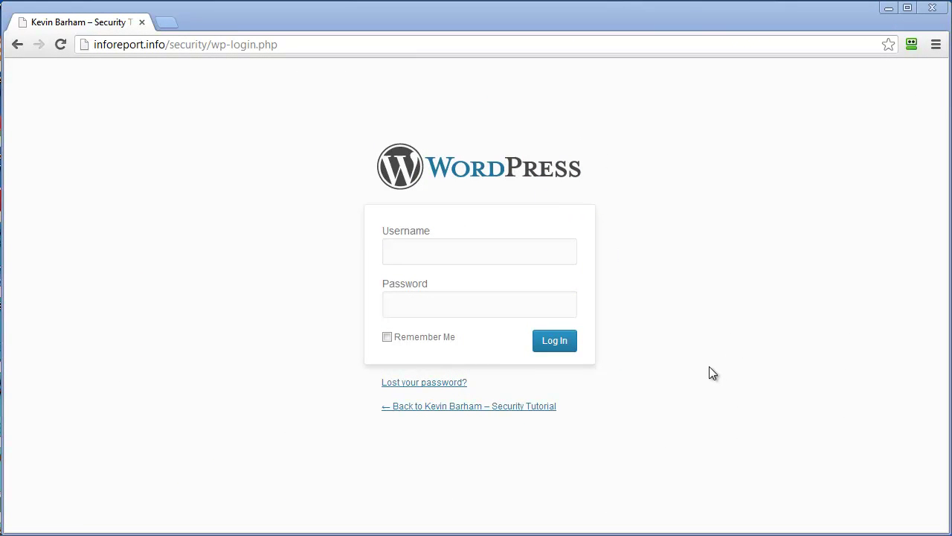
Step: Log in to the WordPress admin with the admin username and its password
{"action": "left_click", "coordinate": [429, 252]}
{"action": "type", "text": "ad"}
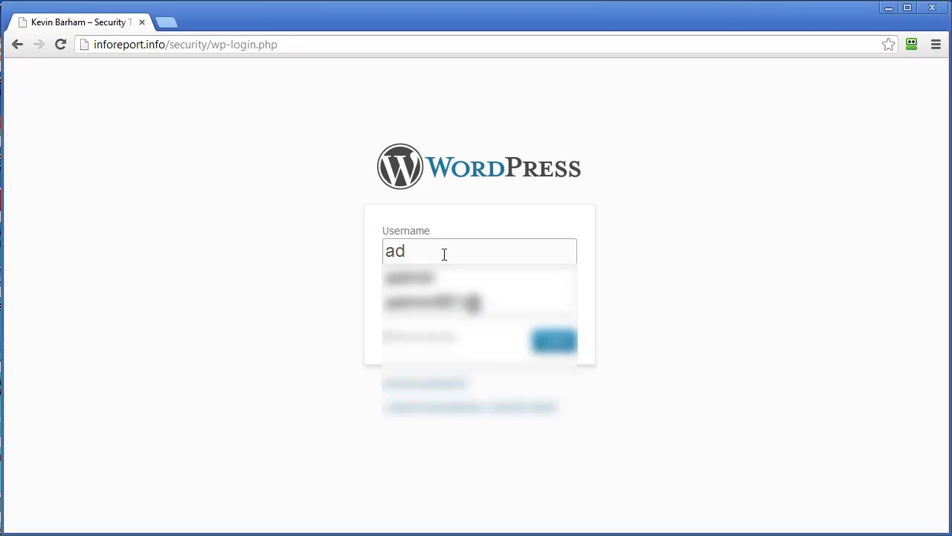
{"action": "type", "text": "min"}
{"action": "key", "text": "Tab"}
{"action": "type", "text": "••••••"}
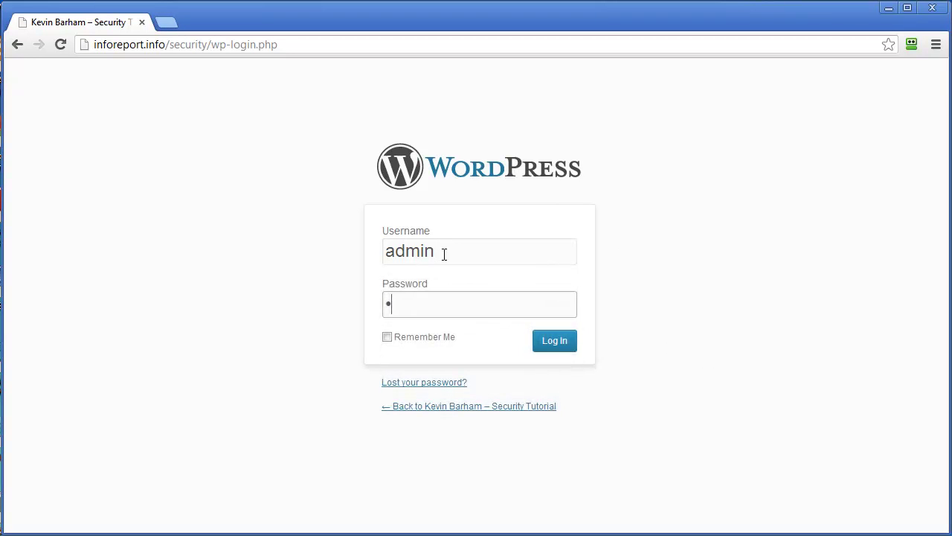
{"action": "type", "text": "•••••"}
{"action": "key", "text": "Return"}
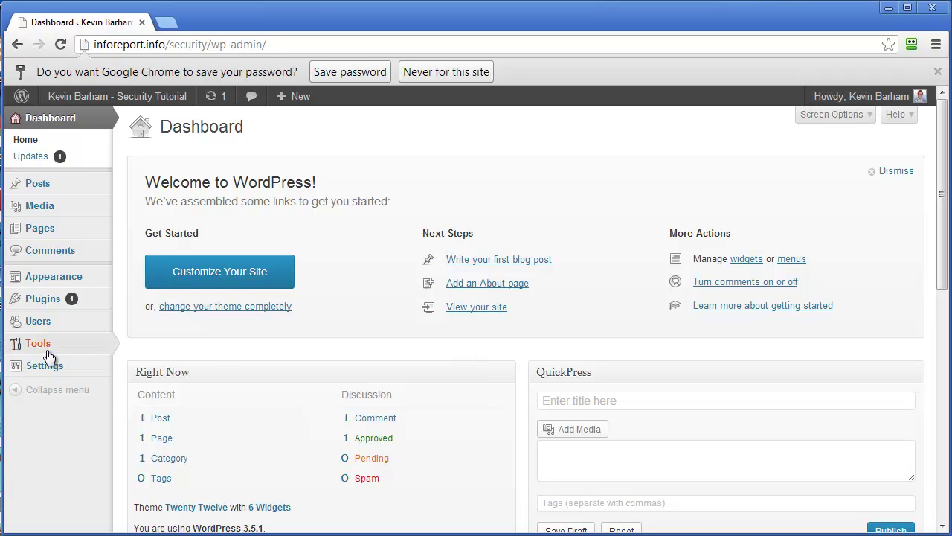
Step: View the Tools > Backup Creator page, then go to Plugins > Add New
{"action": "mouse_move", "coordinate": [37, 343]}
{"action": "left_click", "coordinate": [165, 392]}
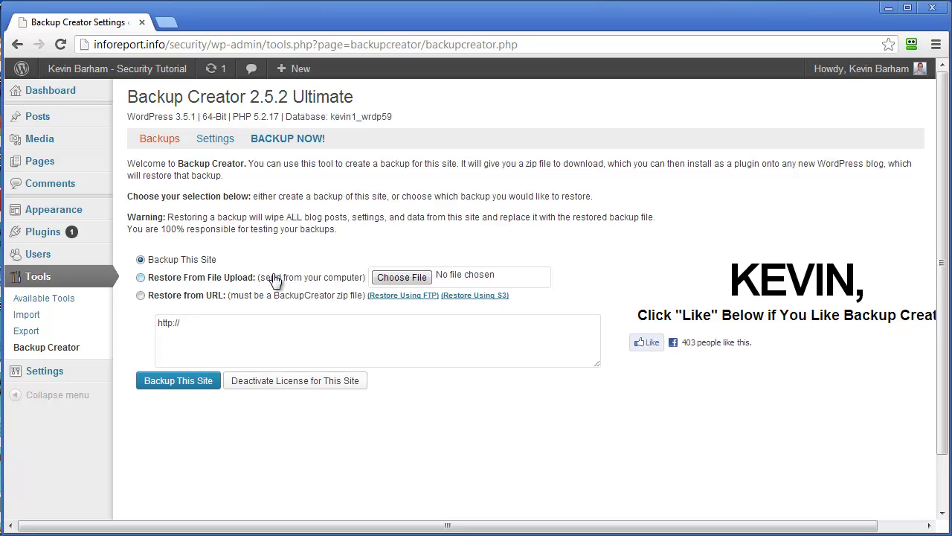
{"action": "mouse_move", "coordinate": [44, 242]}
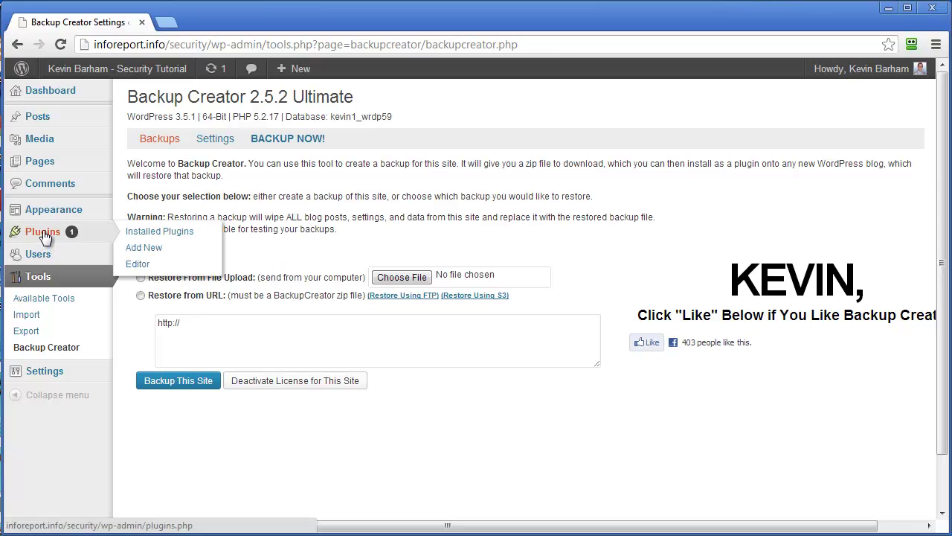
{"action": "left_click", "coordinate": [155, 254]}
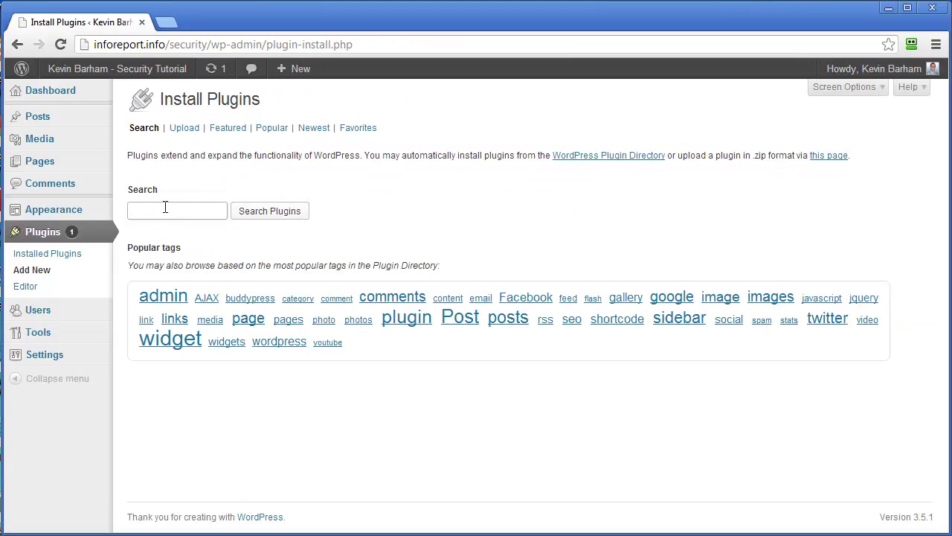
Step: Search the plugin directory for Better WP Security and view its 3.4.9 details
{"action": "type", "text": "bett"}
{"action": "key", "text": "Down"}
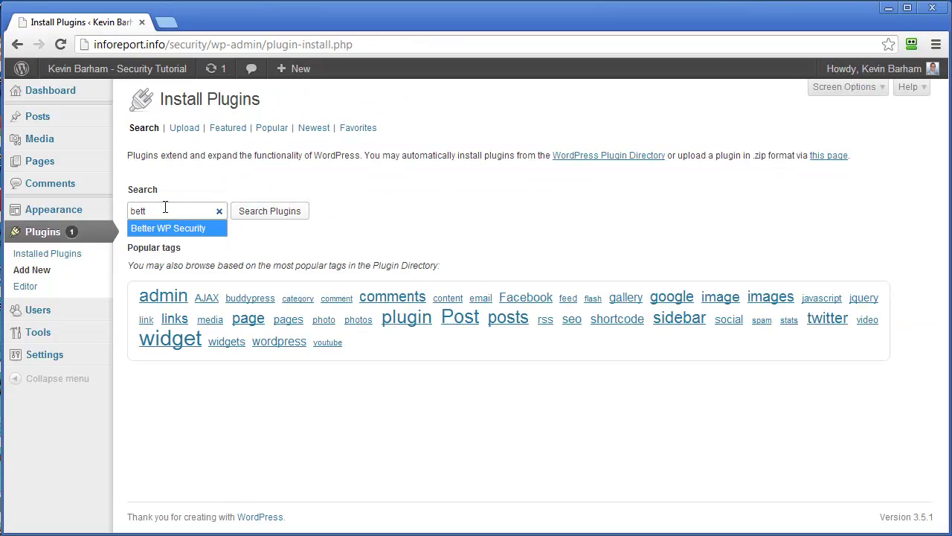
{"action": "key", "text": "Tab"}
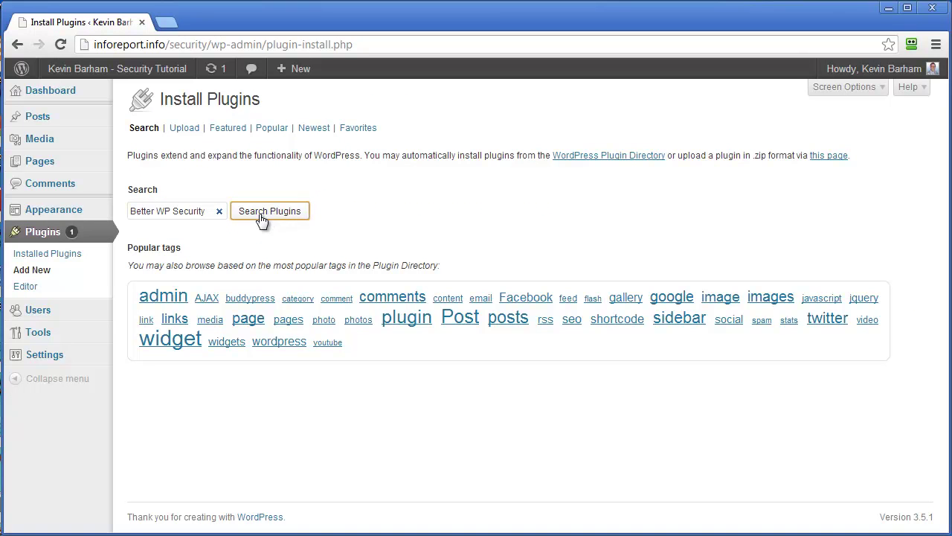
{"action": "left_click", "coordinate": [266, 215]}
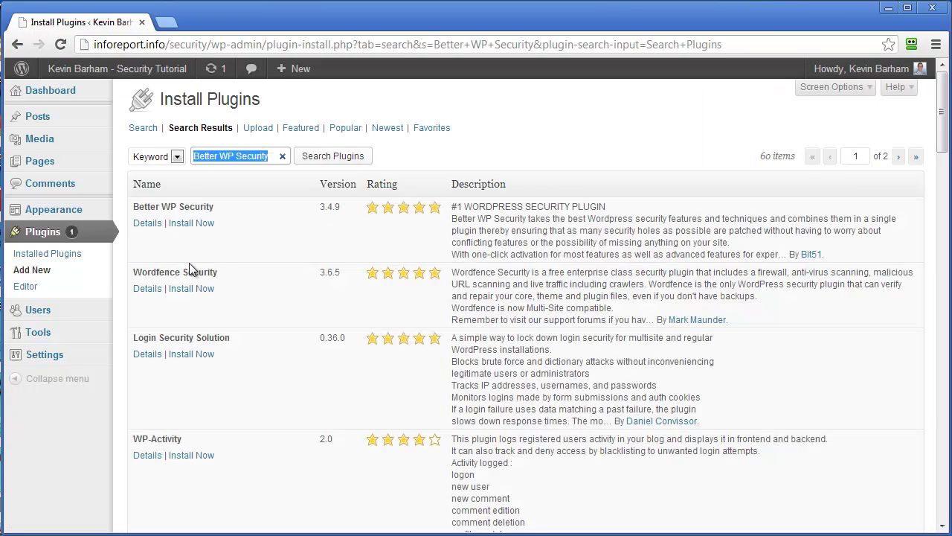
{"action": "left_click", "coordinate": [148, 223]}
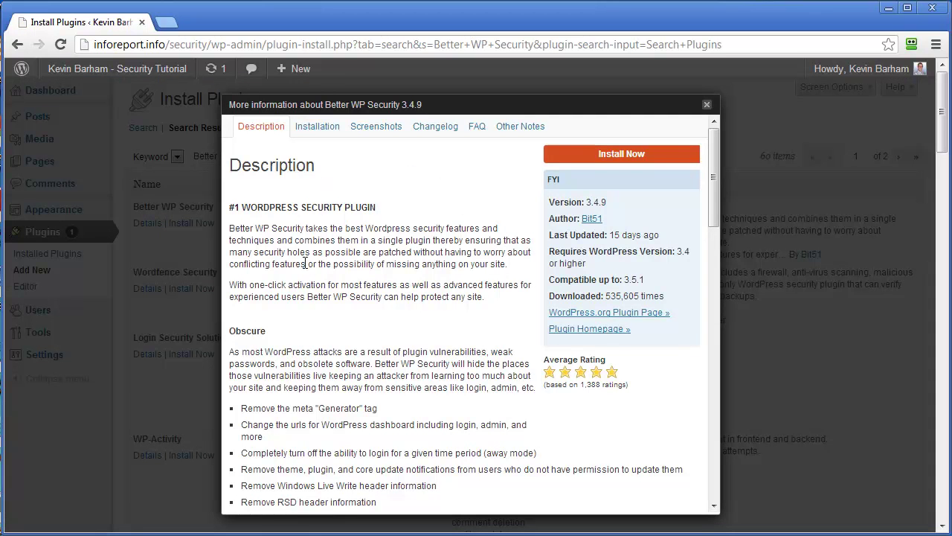
Step: Install Better WP Security 3.4.9 from its details window and activate it
{"action": "left_click", "coordinate": [615, 156]}
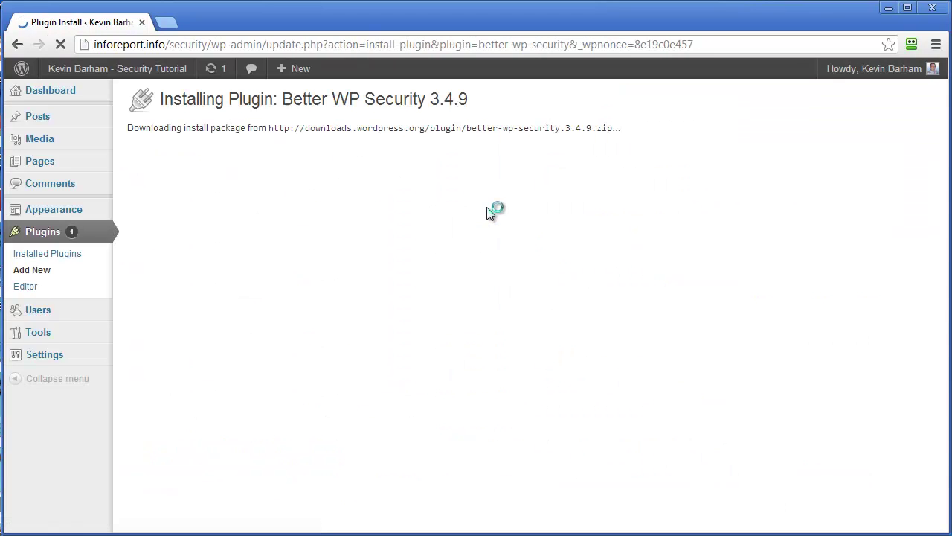
{"action": "left_click", "coordinate": [146, 214]}
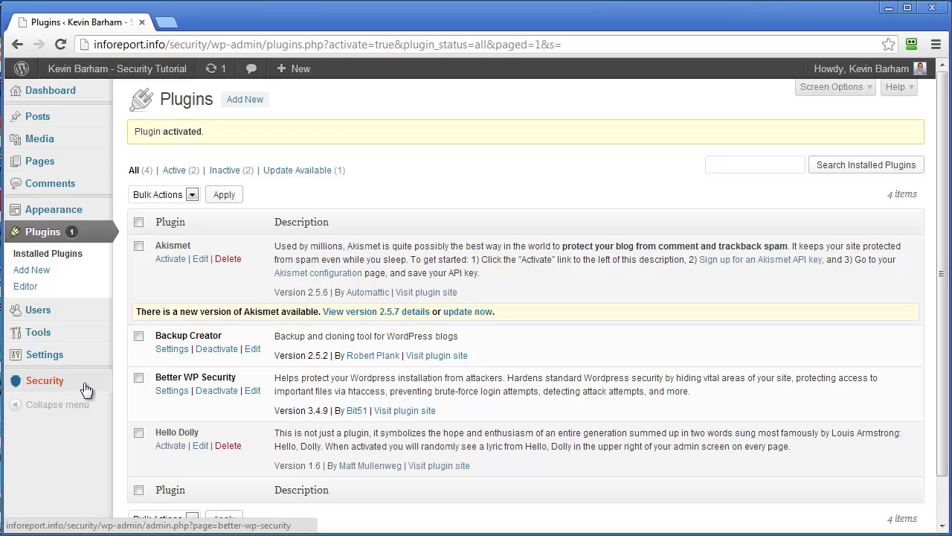
Step: Create a database backup in Better WP Security and allow it to change WordPress core files
{"action": "left_click", "coordinate": [50, 382]}
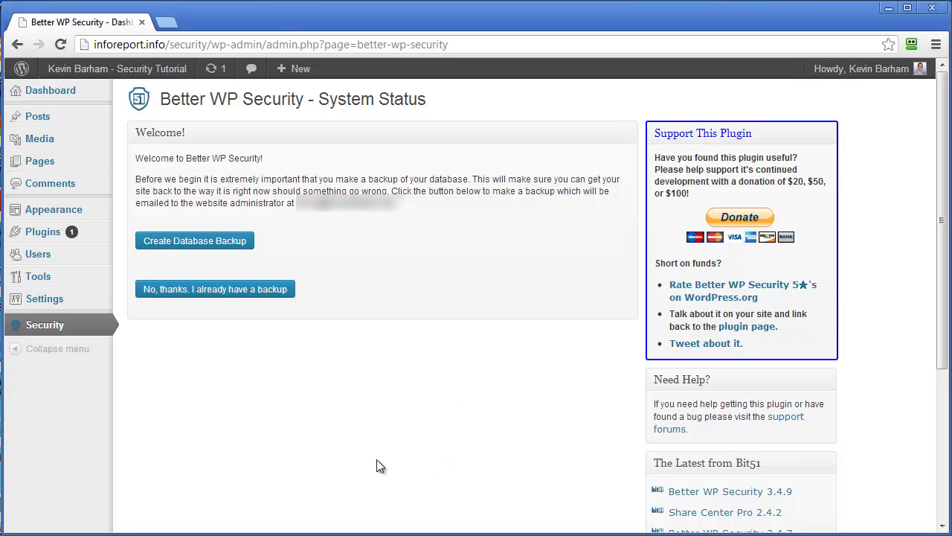
{"action": "left_click", "coordinate": [216, 242]}
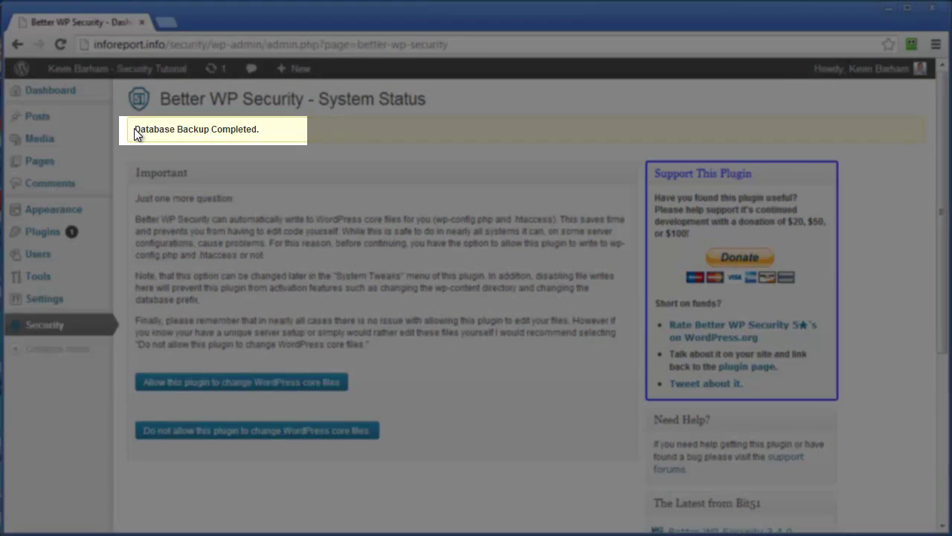
{"action": "left_click_drag", "start_coordinate": [134, 128], "coordinate": [269, 142]}
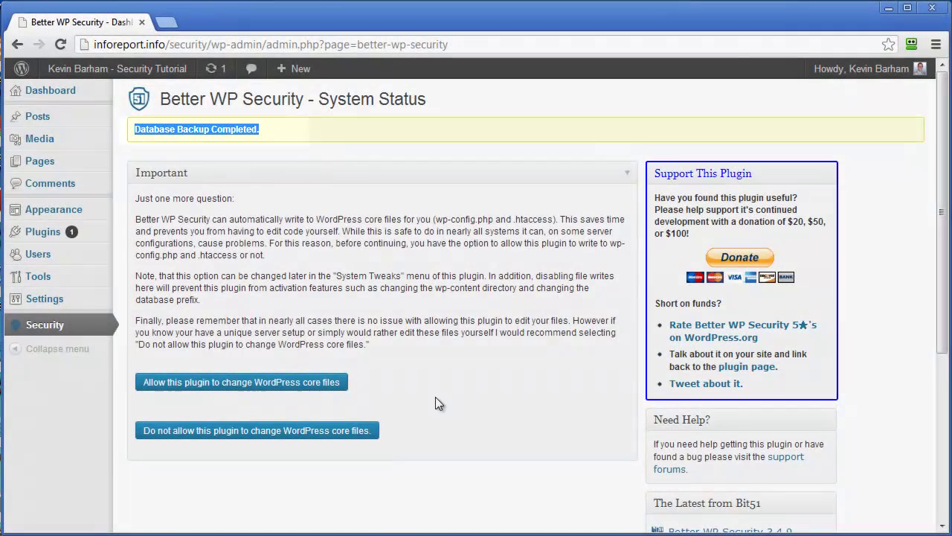
{"action": "left_click", "coordinate": [437, 388]}
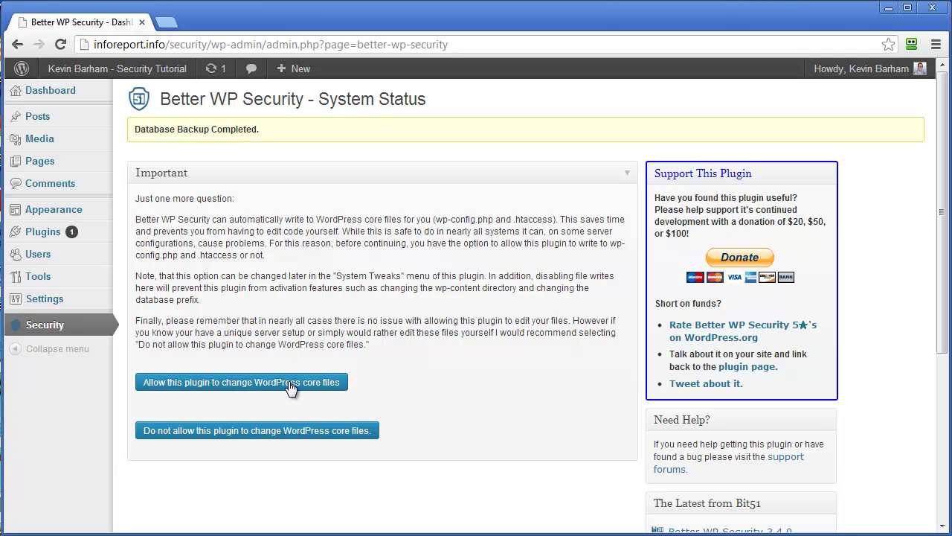
{"action": "left_click", "coordinate": [291, 388]}
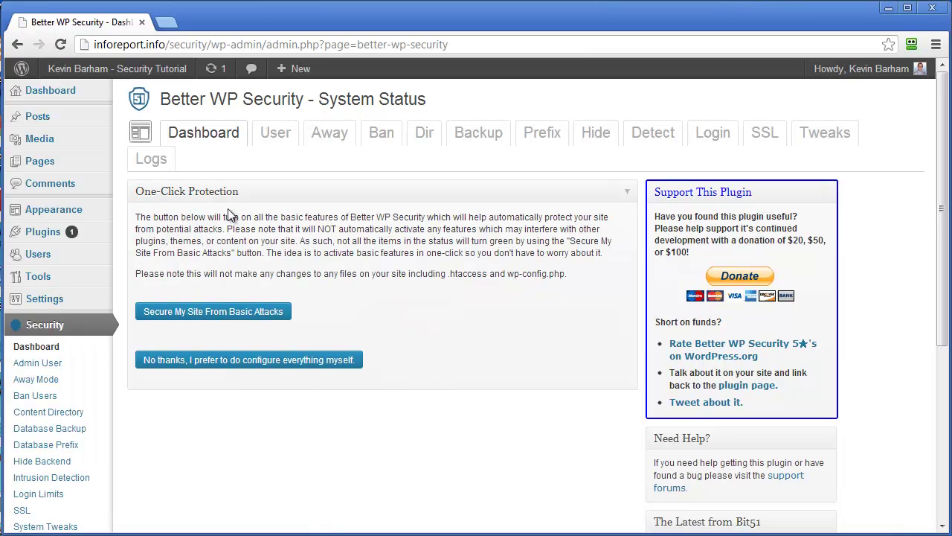
Step: Enable 'Secure My Site From Basic Attacks' and check the System Status list
{"action": "left_click", "coordinate": [223, 313]}
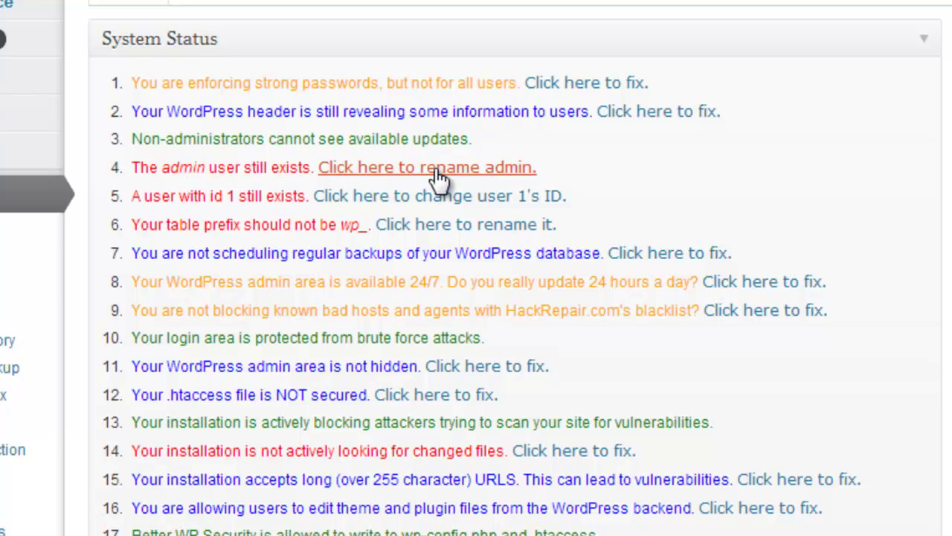
Step: Enter a new username on the rename-admin page and apply it with Change Admin Username
{"action": "left_click", "coordinate": [405, 171]}
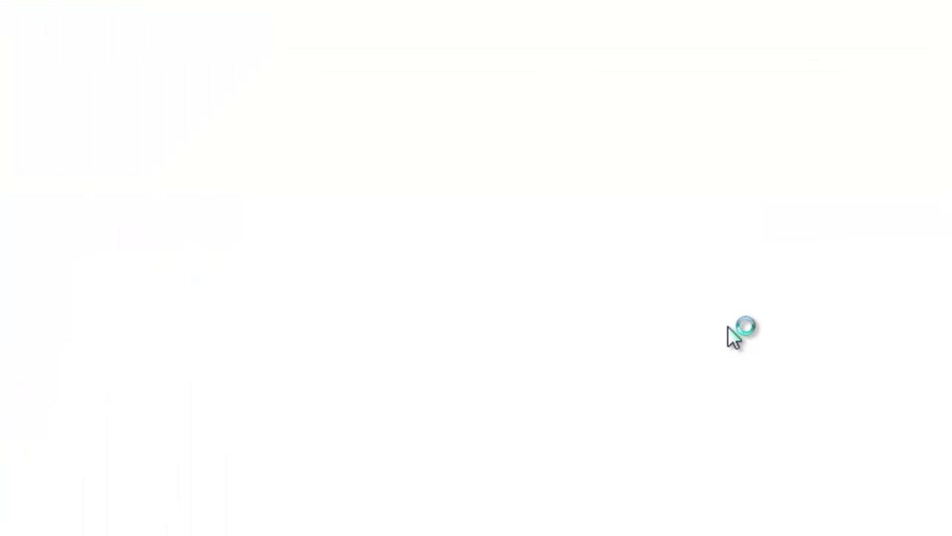
{"action": "scroll", "coordinate": [570, 457], "scroll_direction": "down", "scroll_amount": 3}
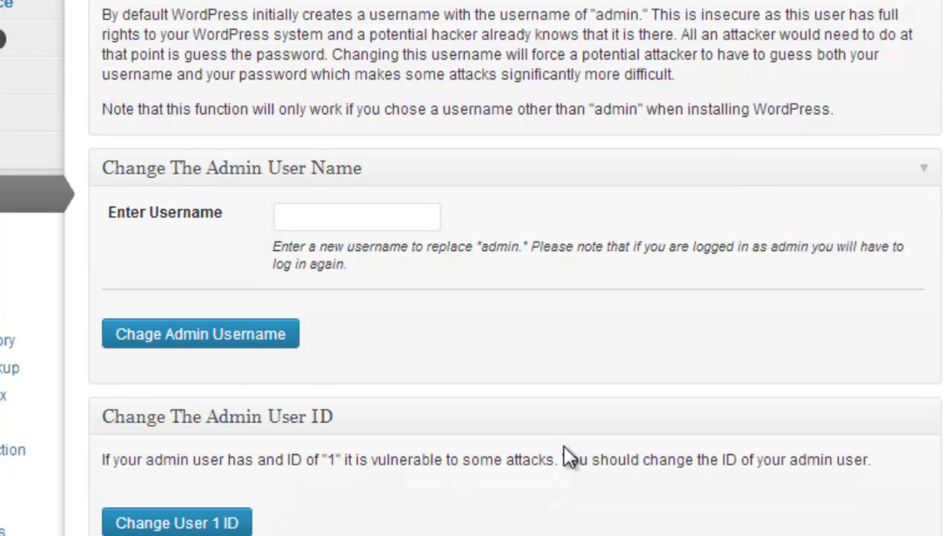
{"action": "left_click", "coordinate": [353, 216]}
{"action": "type", "text": "ad"}
{"action": "left_click", "coordinate": [323, 246]}
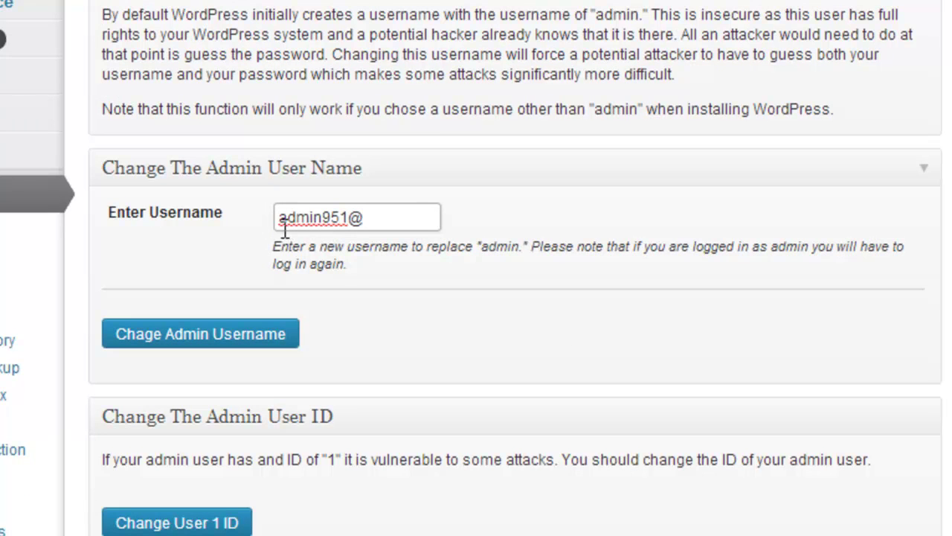
{"action": "double_click", "coordinate": [359, 218]}
{"action": "left_click", "coordinate": [525, 221]}
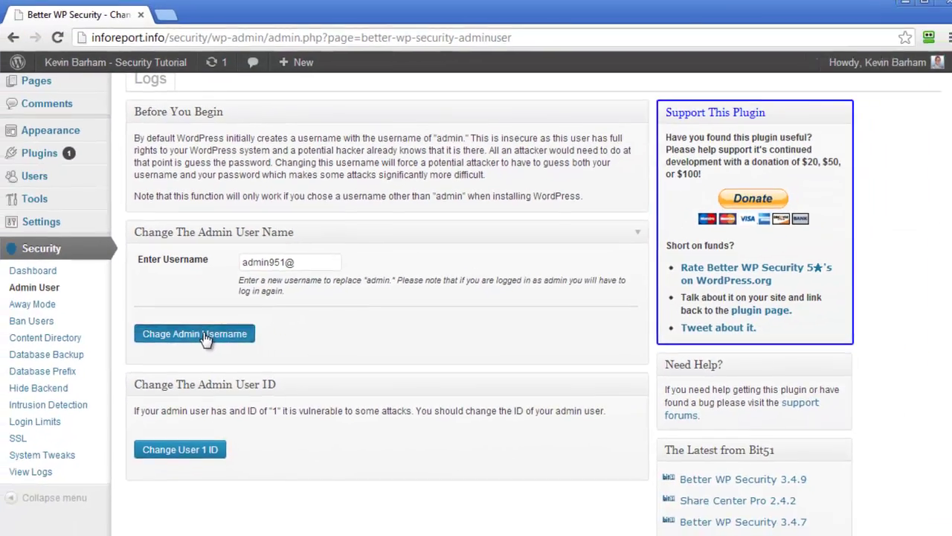
{"action": "left_click", "coordinate": [206, 338]}
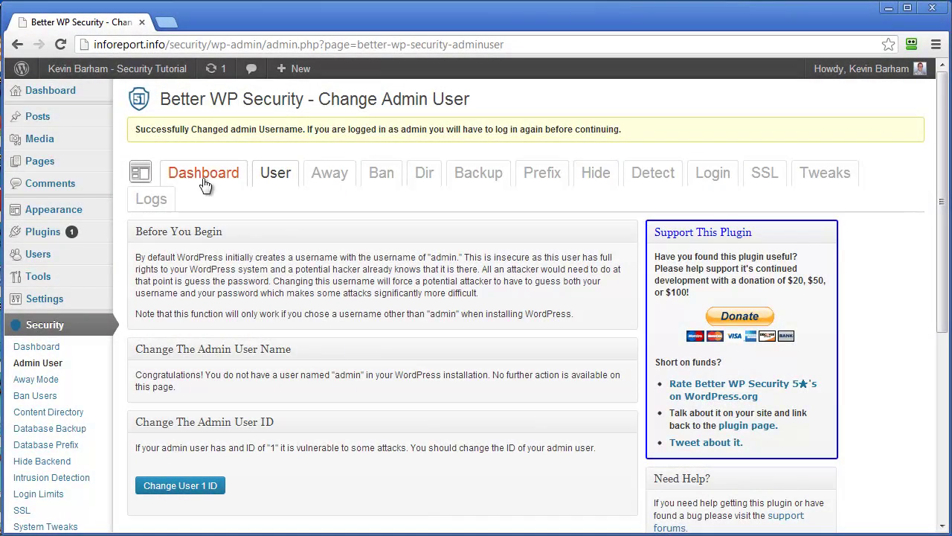
Step: Log back in with the renamed admin account's credentials and decline RoboForm's save prompt
{"action": "left_click", "coordinate": [60, 92]}
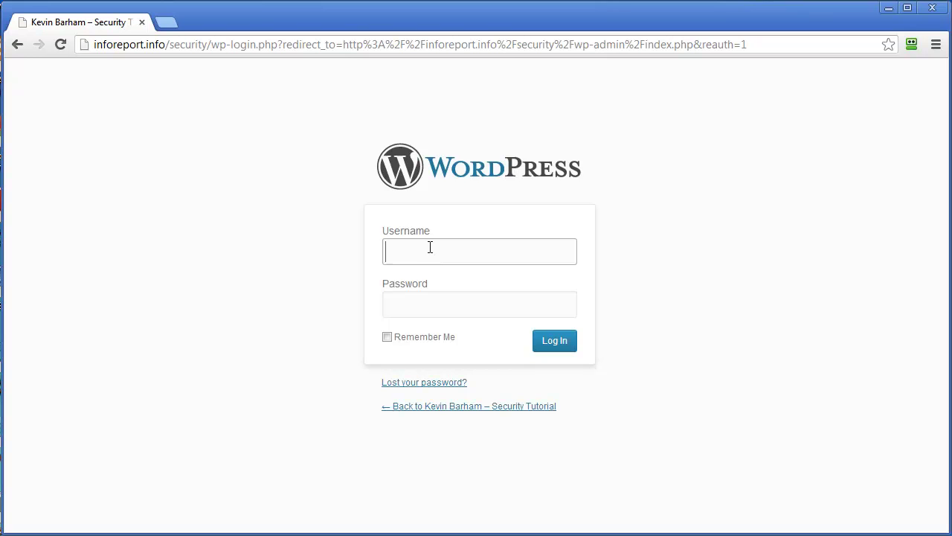
{"action": "type", "text": "admin"}
{"action": "key", "text": "Down"}
{"action": "key", "text": "Down"}
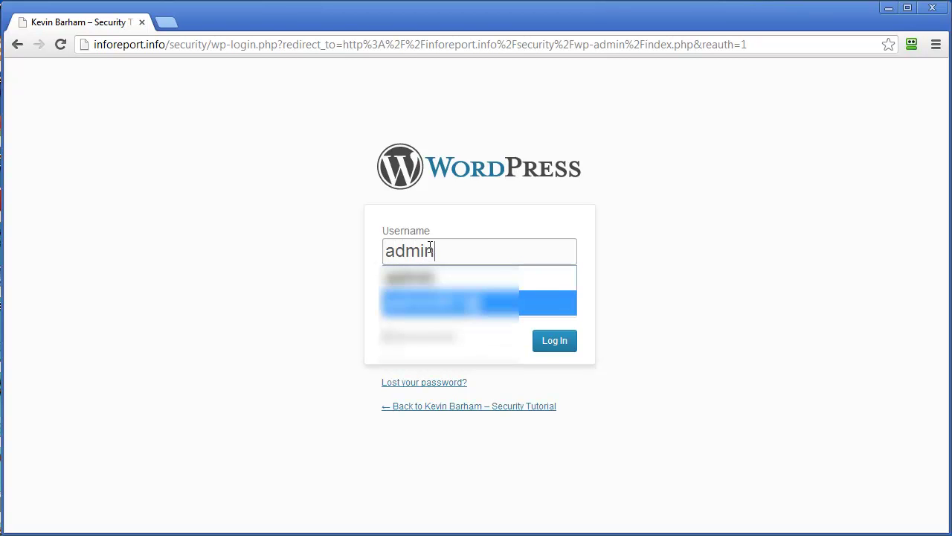
{"action": "key", "text": "Tab"}
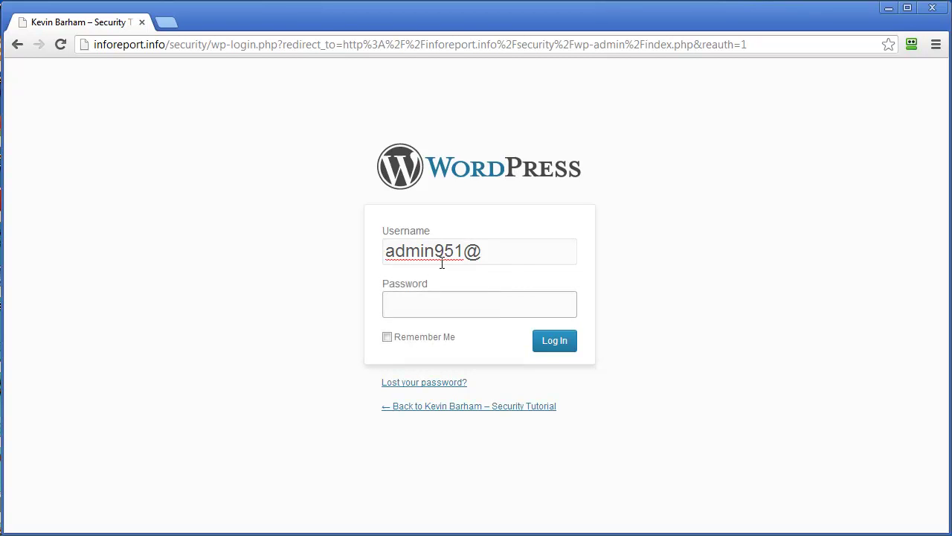
{"action": "type", "text": "••••"}
{"action": "type", "text": "•••"}
{"action": "left_click", "coordinate": [558, 344]}
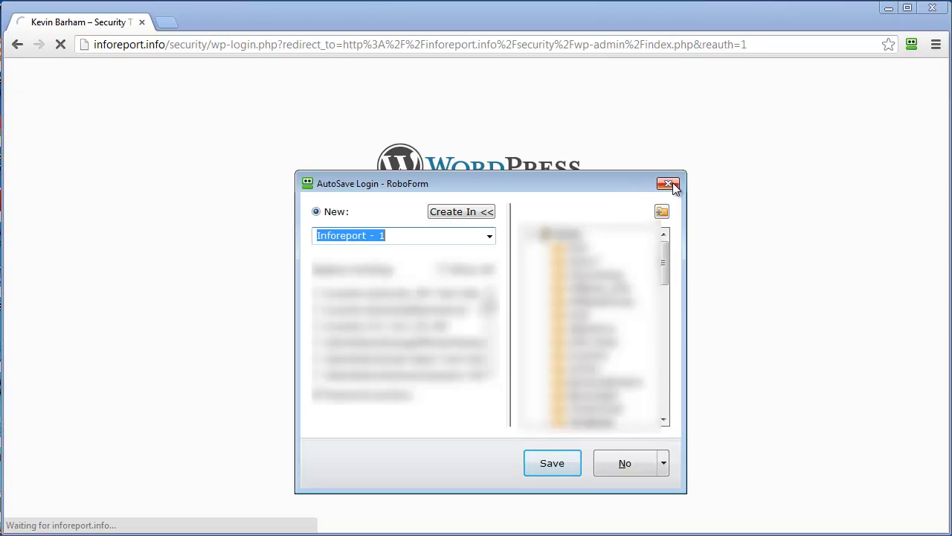
{"action": "left_click", "coordinate": [669, 184]}
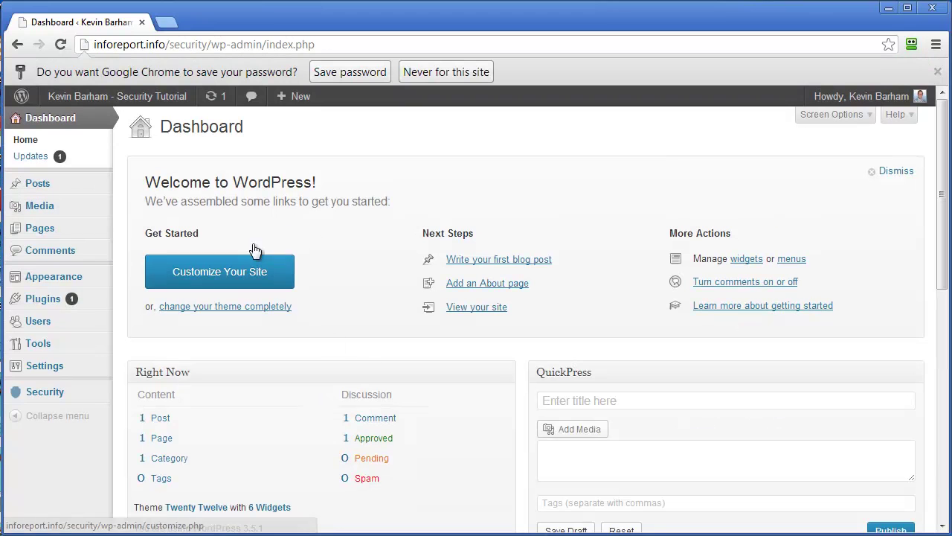
Step: Open Security > Dashboard to view Better WP Security's System Status
{"action": "mouse_move", "coordinate": [54, 396]}
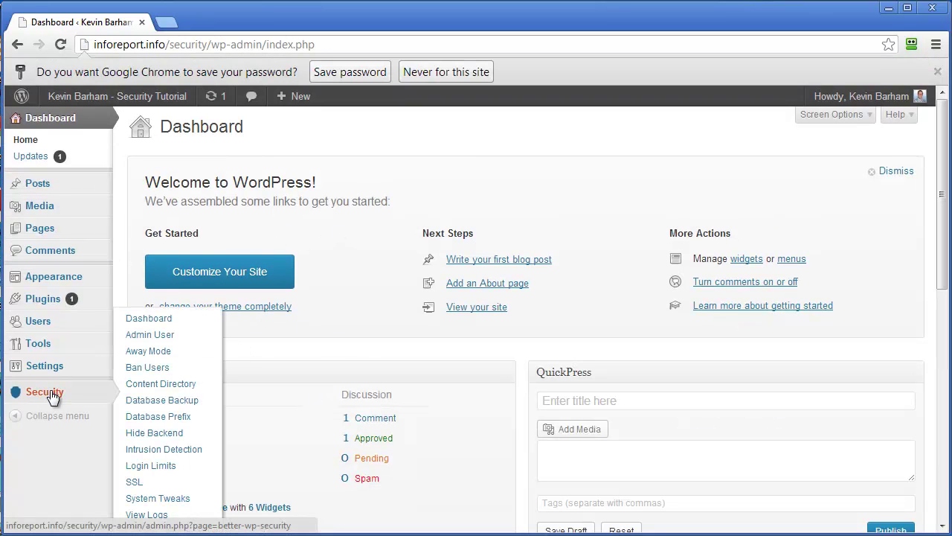
{"action": "left_click", "coordinate": [152, 320]}
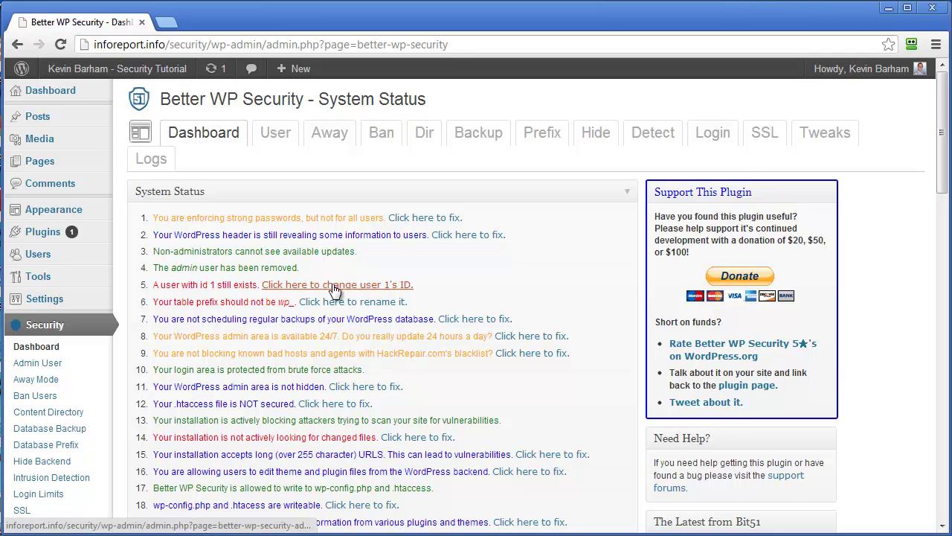
Step: Run Change User 1 ID, then return to the Dashboard tab's status list
{"action": "left_click", "coordinate": [358, 288]}
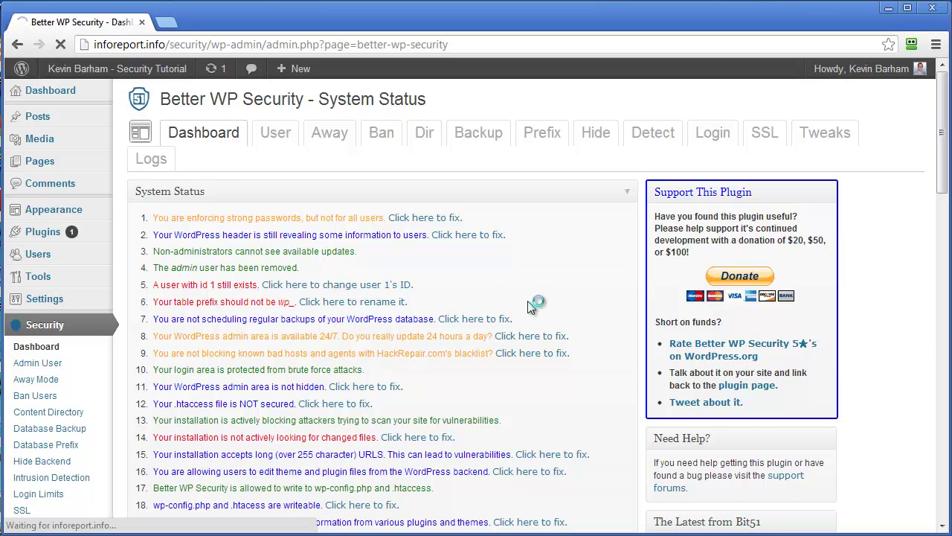
{"action": "scroll", "coordinate": [366, 403], "scroll_direction": "down", "scroll_amount": 1}
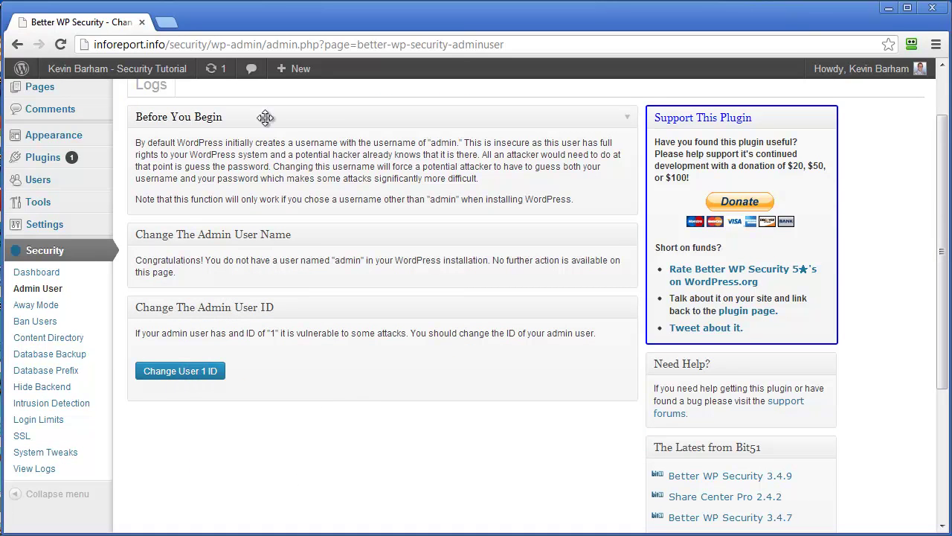
{"action": "left_click", "coordinate": [180, 371]}
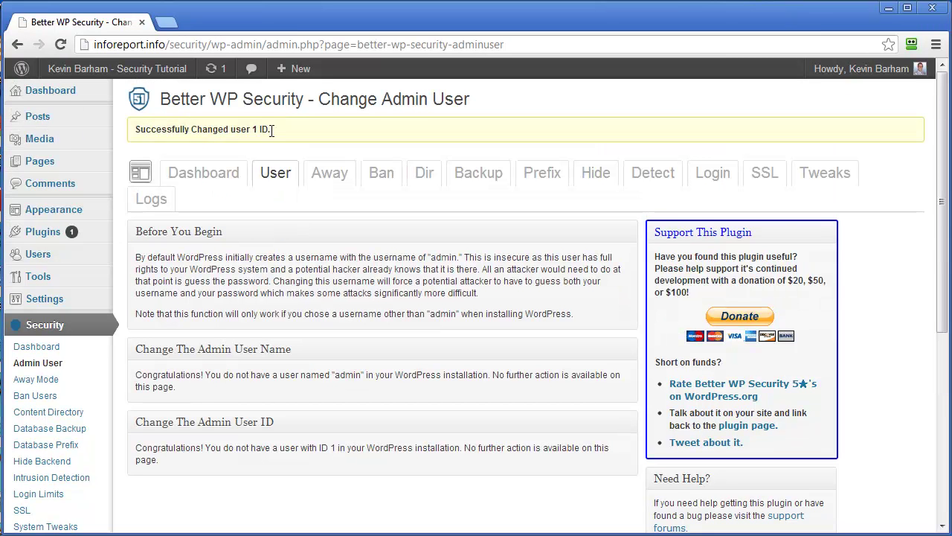
{"action": "left_click", "coordinate": [211, 174]}
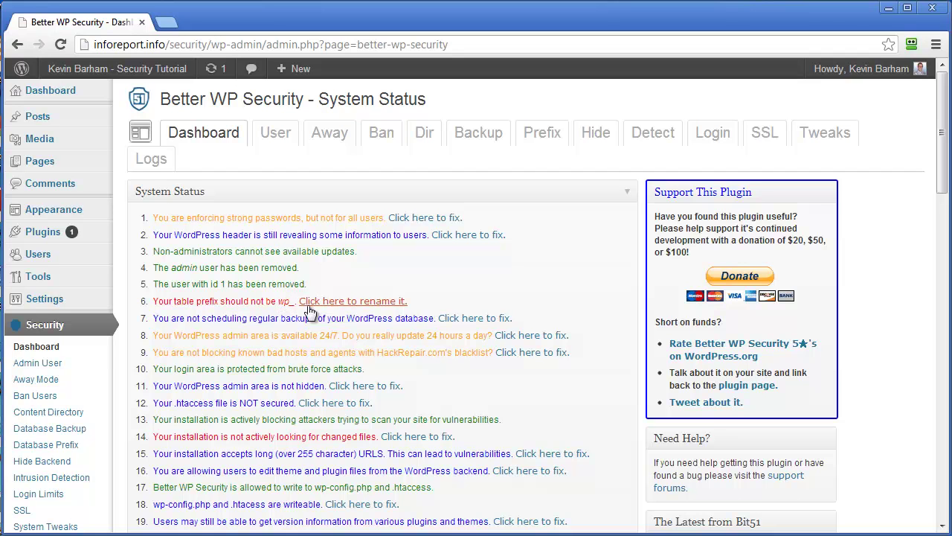
Step: Change the database table prefix from wp_ to the random prefix oy59rwajva_ and confirm it on the status overview
{"action": "left_click", "coordinate": [381, 303]}
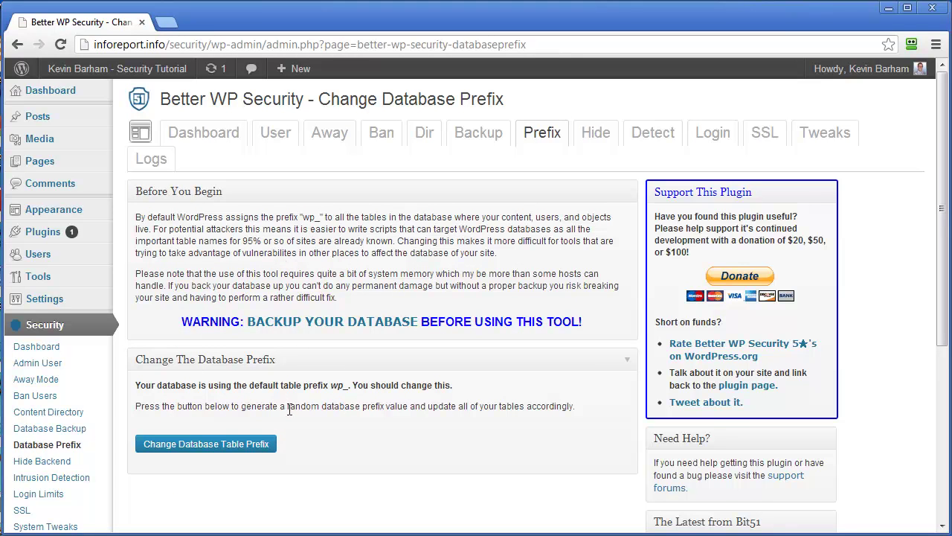
{"action": "left_click", "coordinate": [218, 446]}
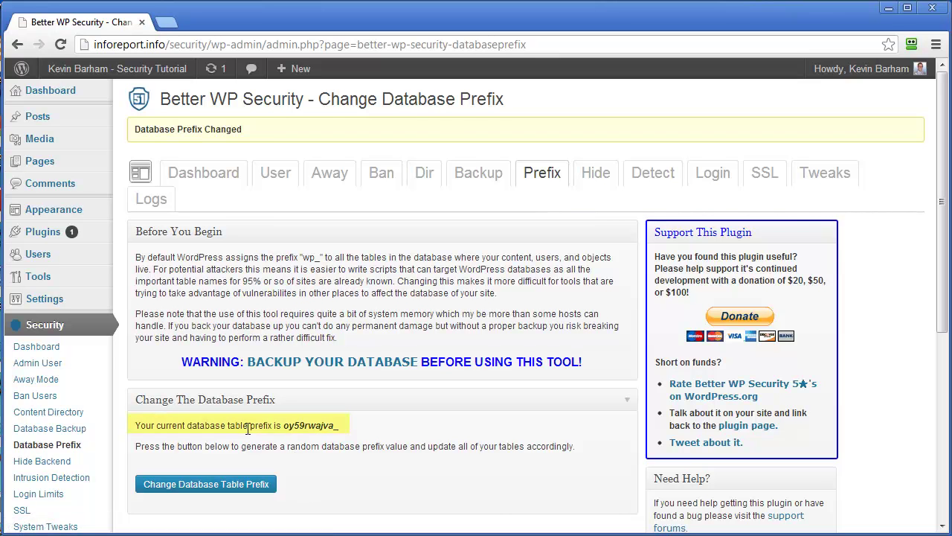
{"action": "left_click_drag", "start_coordinate": [285, 428], "coordinate": [344, 432]}
{"action": "left_click", "coordinate": [367, 428]}
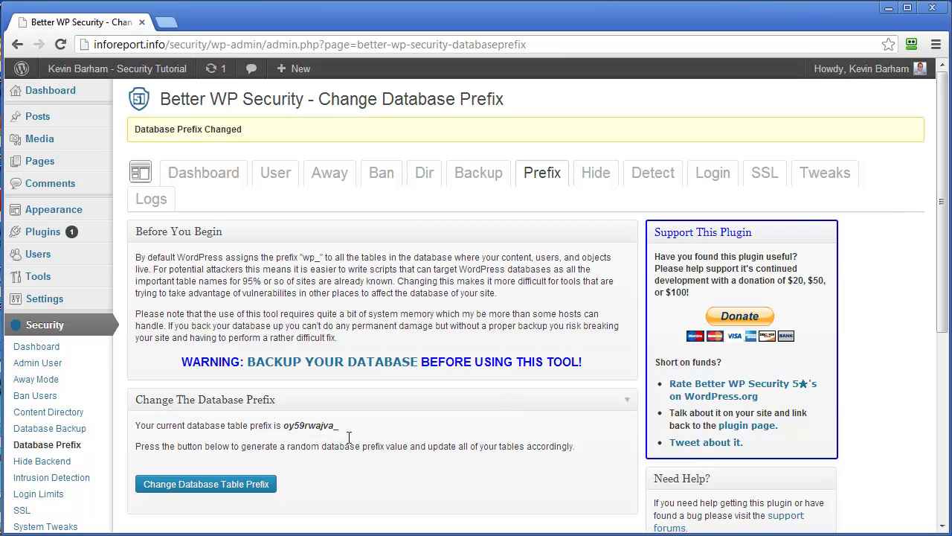
{"action": "left_click", "coordinate": [182, 185]}
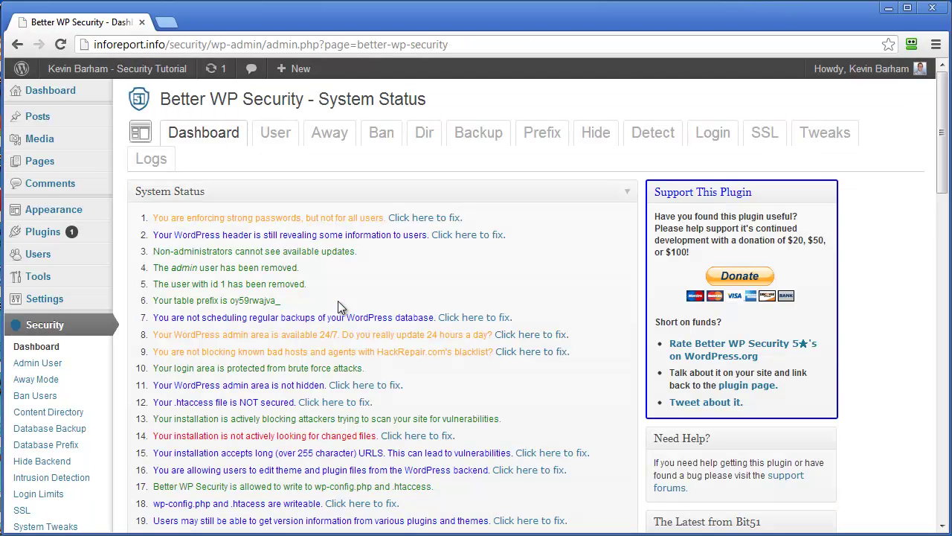
Step: Fix the line 14 changed-files warning by enabling File Change Detection, saving, and rechecking System Status
{"action": "scroll", "coordinate": [319, 364], "scroll_direction": "down", "scroll_amount": 1}
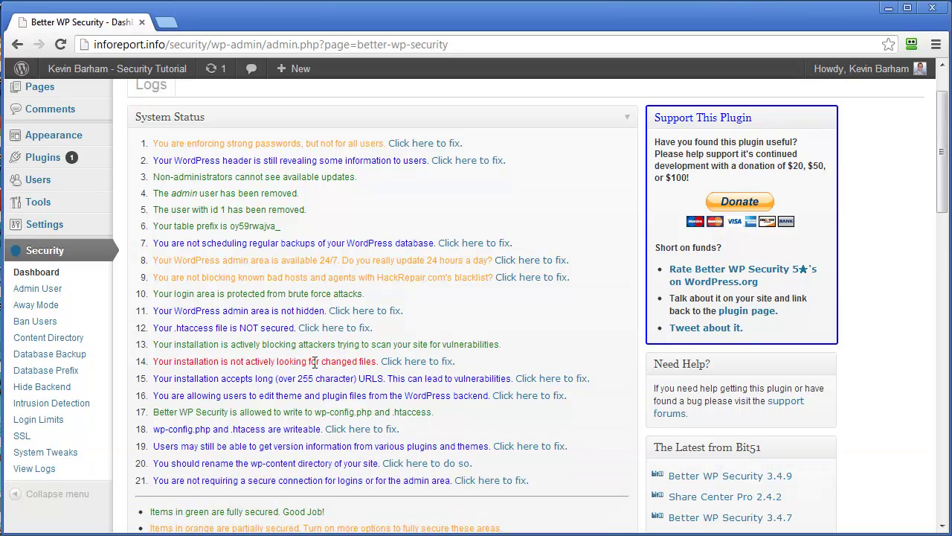
{"action": "left_click_drag", "start_coordinate": [234, 363], "coordinate": [321, 361]}
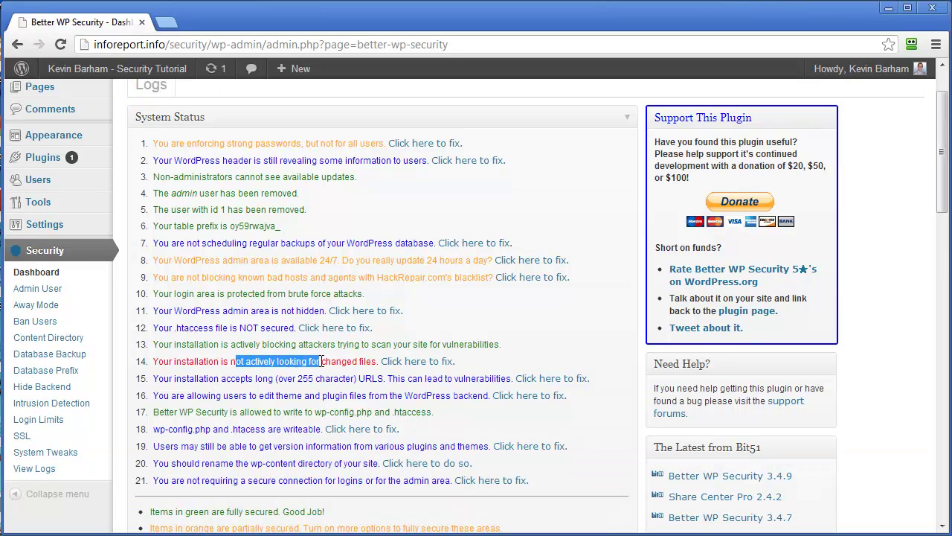
{"action": "left_click", "coordinate": [415, 363]}
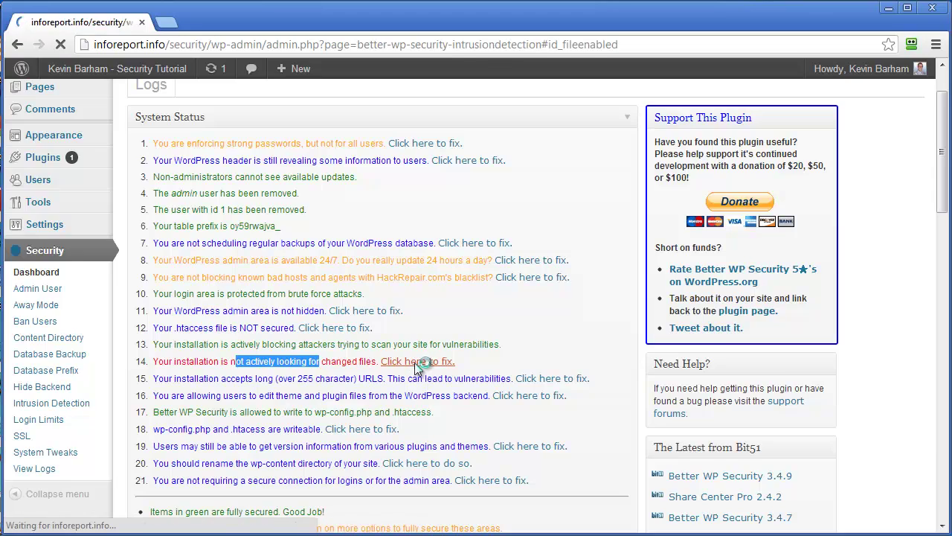
{"action": "scroll", "coordinate": [409, 389], "scroll_direction": "up", "scroll_amount": 1}
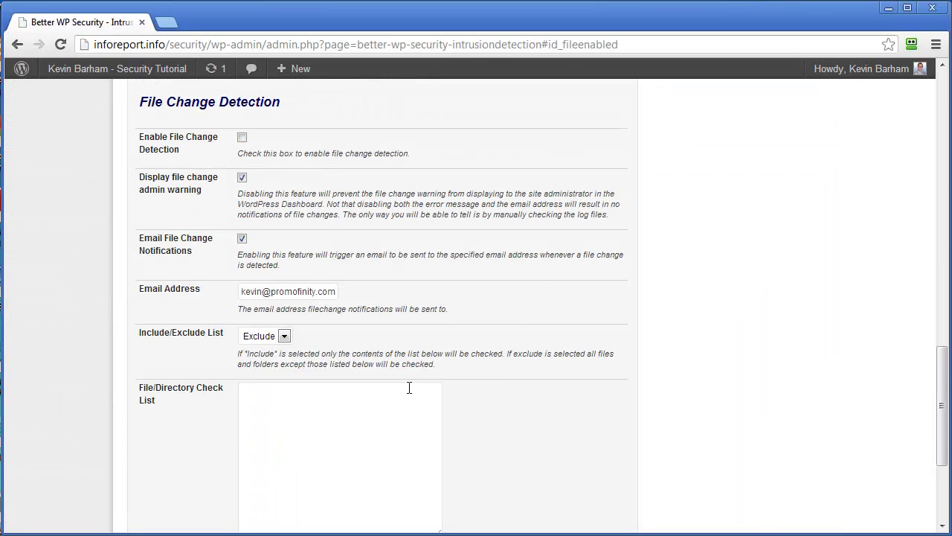
{"action": "left_click", "coordinate": [243, 139]}
{"action": "scroll", "coordinate": [221, 367], "scroll_direction": "down", "scroll_amount": 3}
{"action": "left_click", "coordinate": [171, 448]}
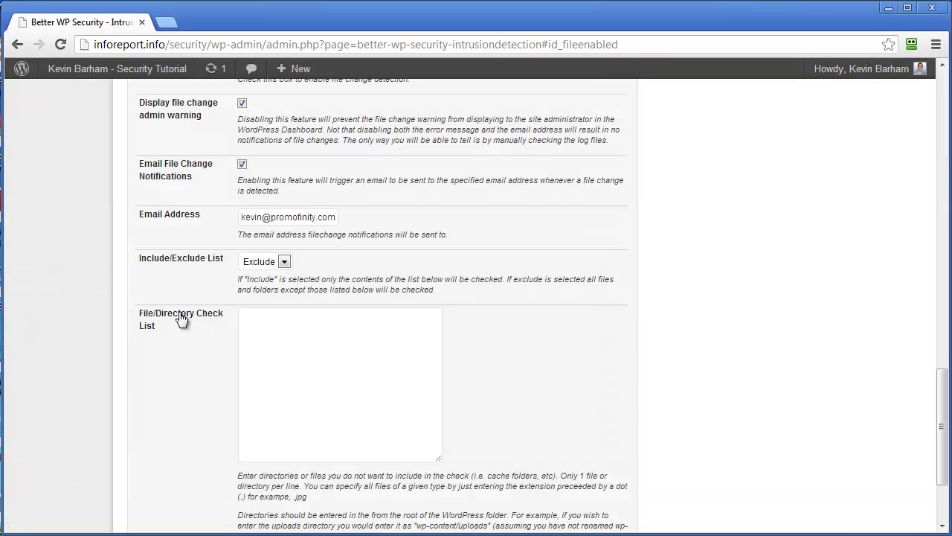
{"action": "scroll", "coordinate": [227, 223], "scroll_direction": "up", "scroll_amount": 5}
{"action": "scroll", "coordinate": [227, 268], "scroll_direction": "up", "scroll_amount": 10}
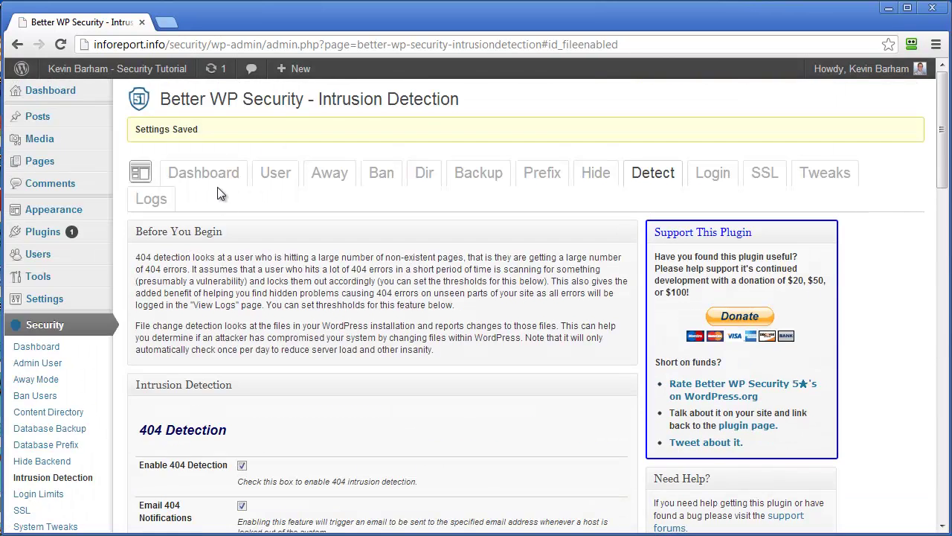
{"action": "left_click", "coordinate": [204, 173]}
{"action": "scroll", "coordinate": [372, 313], "scroll_direction": "down", "scroll_amount": 2}
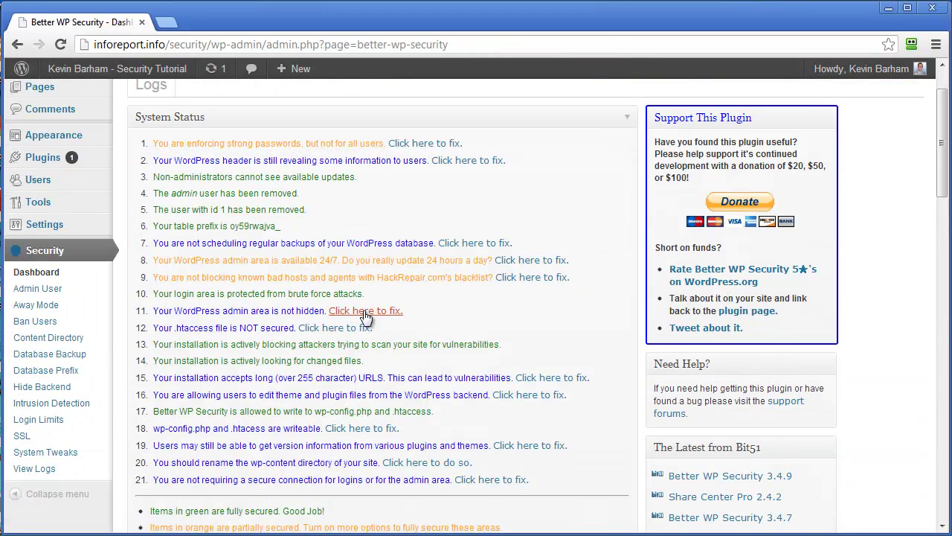
{"action": "scroll", "coordinate": [388, 409], "scroll_direction": "down", "scroll_amount": 2}
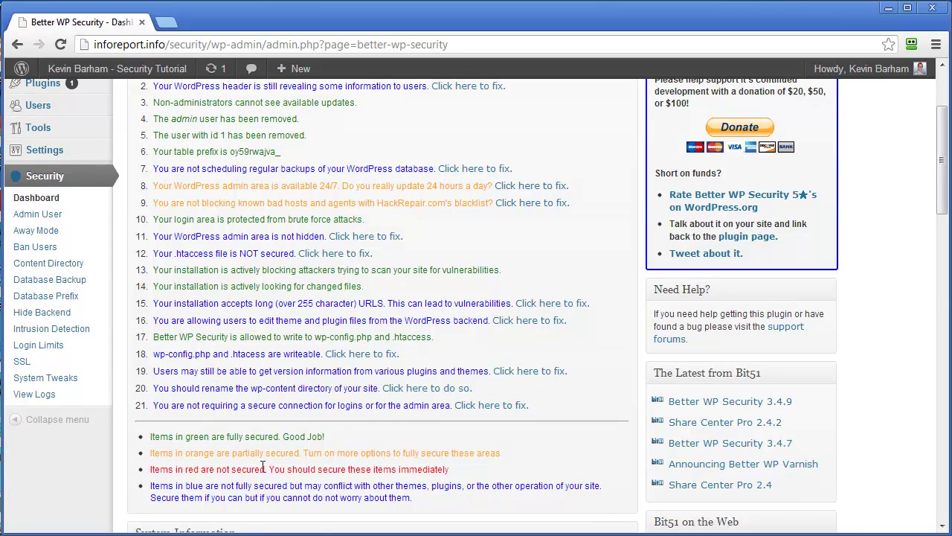
{"action": "scroll", "coordinate": [338, 356], "scroll_direction": "up", "scroll_amount": 1}
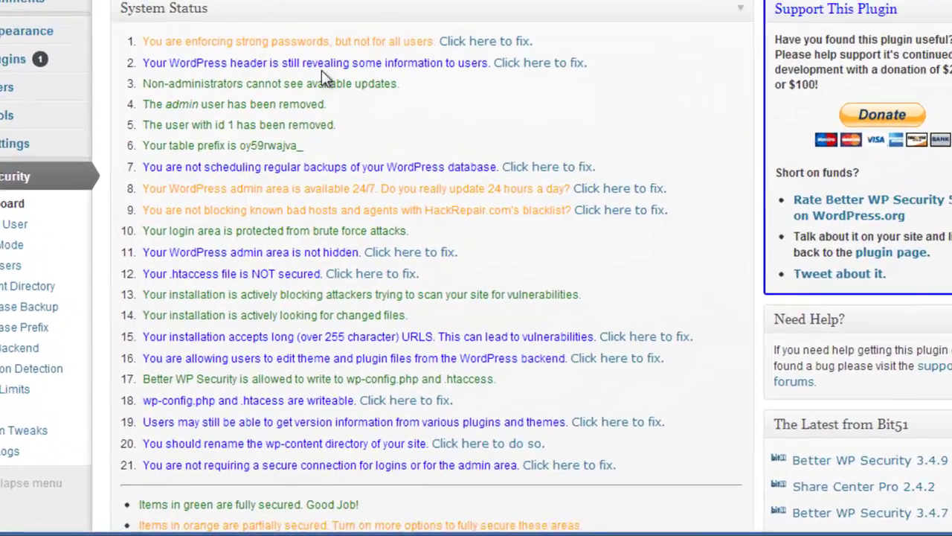
{"action": "scroll", "coordinate": [519, 235], "scroll_direction": "down", "scroll_amount": 2}
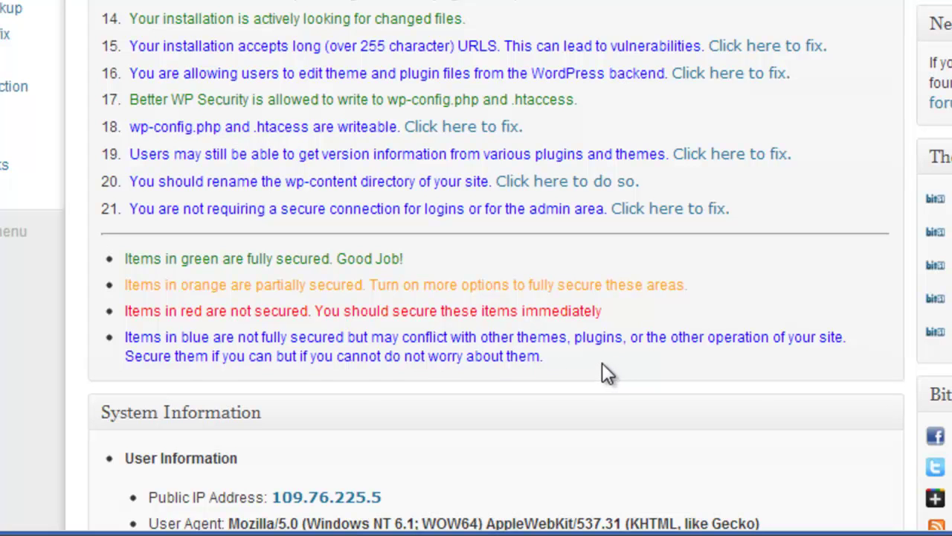
{"action": "scroll", "coordinate": [601, 360], "scroll_direction": "up", "scroll_amount": 3}
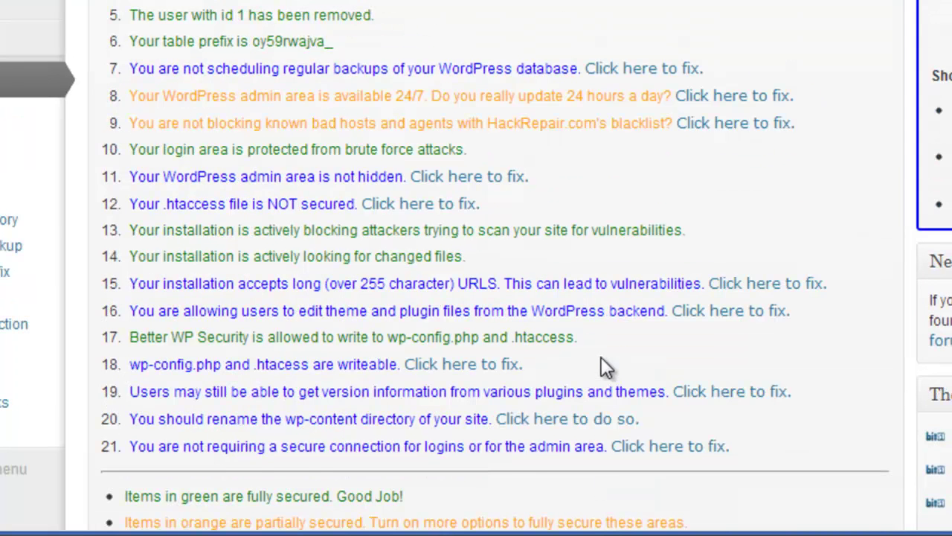
{"action": "scroll", "coordinate": [601, 361], "scroll_direction": "up", "scroll_amount": 1}
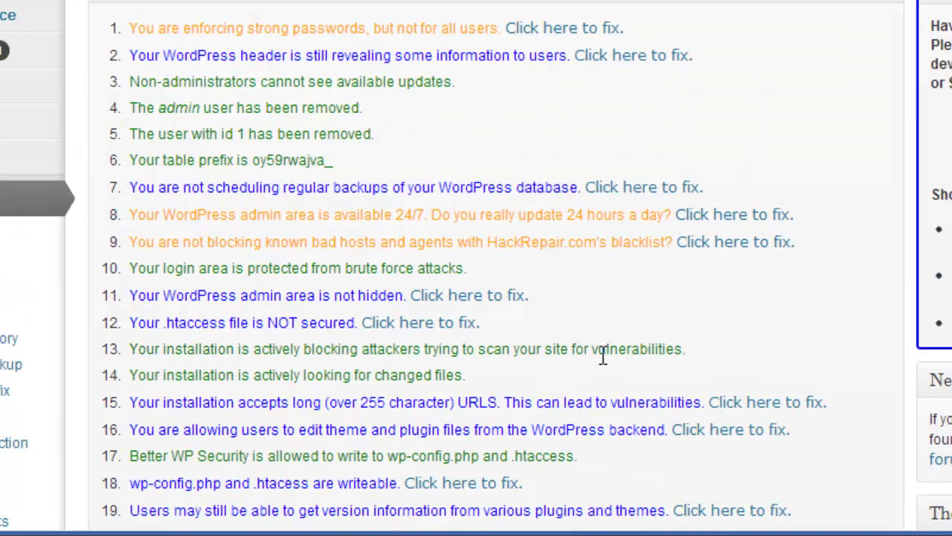